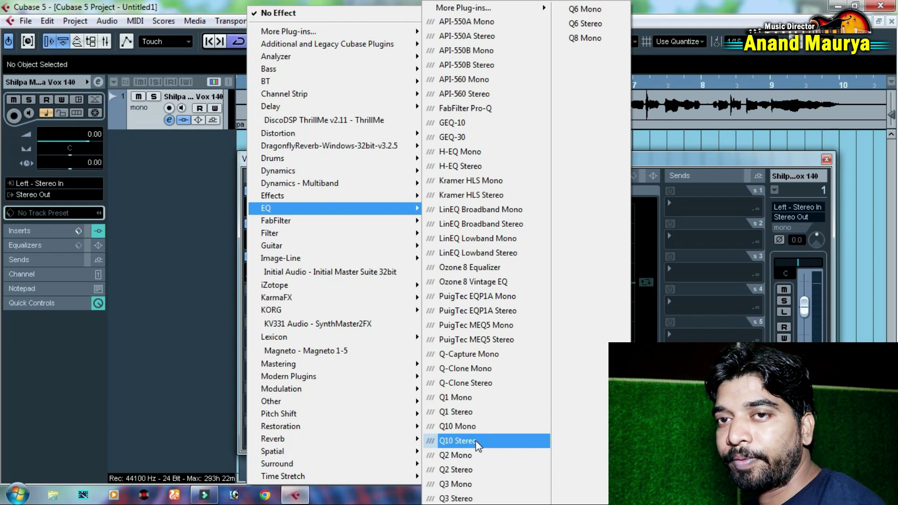
Close the vocal's channel settings window and add one stereo audio track below the vocal track
{"action": "left_click", "coordinate": [708, 161]}
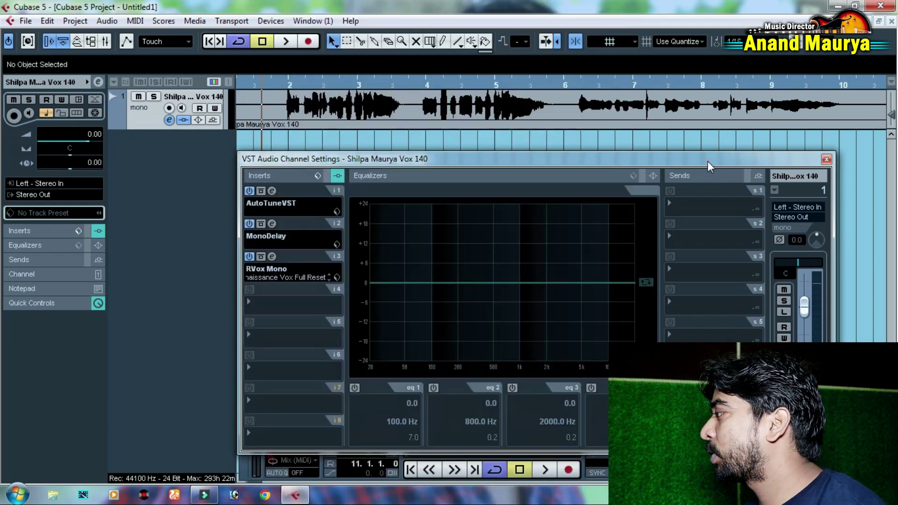
{"action": "left_click", "coordinate": [827, 160]}
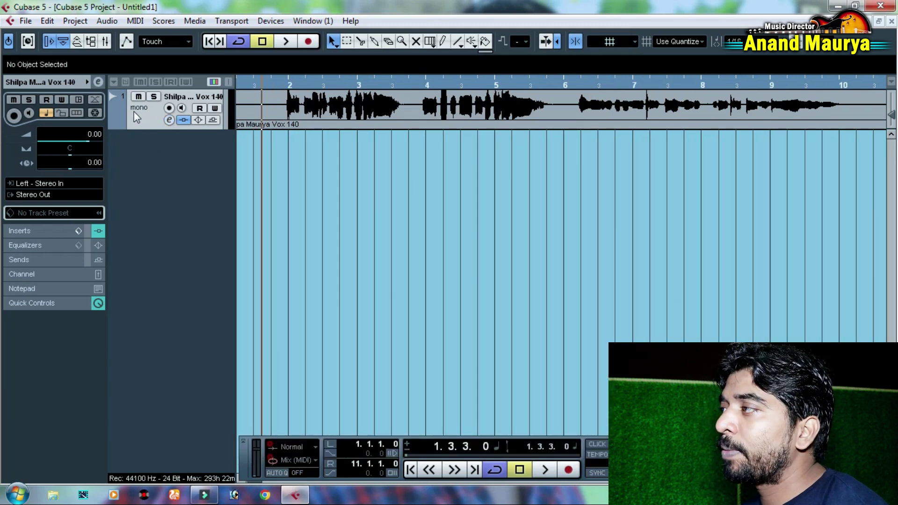
{"action": "right_click", "coordinate": [167, 172]}
{"action": "left_click", "coordinate": [210, 183]}
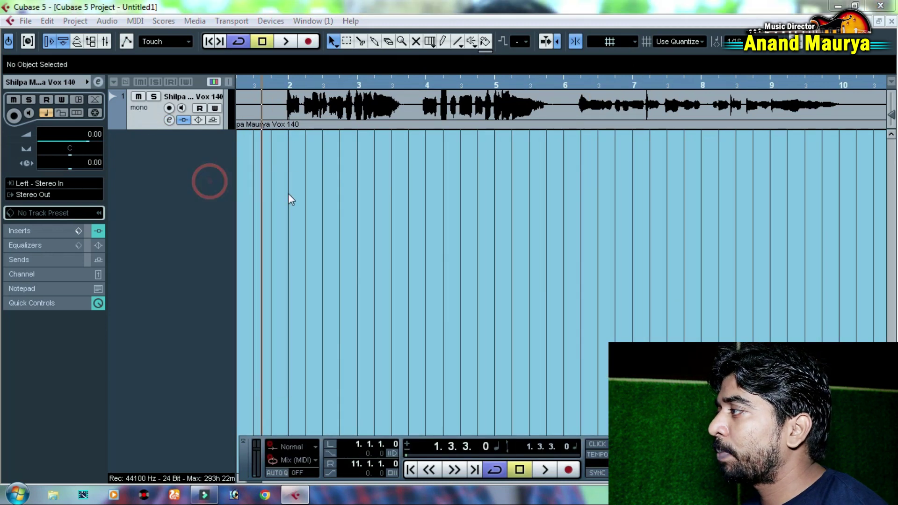
{"action": "left_click", "coordinate": [303, 169]}
{"action": "left_click", "coordinate": [310, 198]}
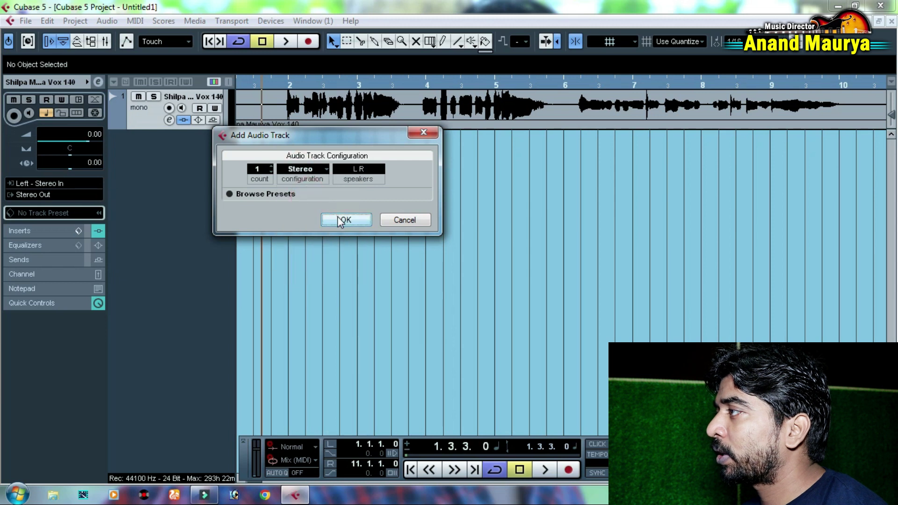
{"action": "left_click", "coordinate": [341, 221]}
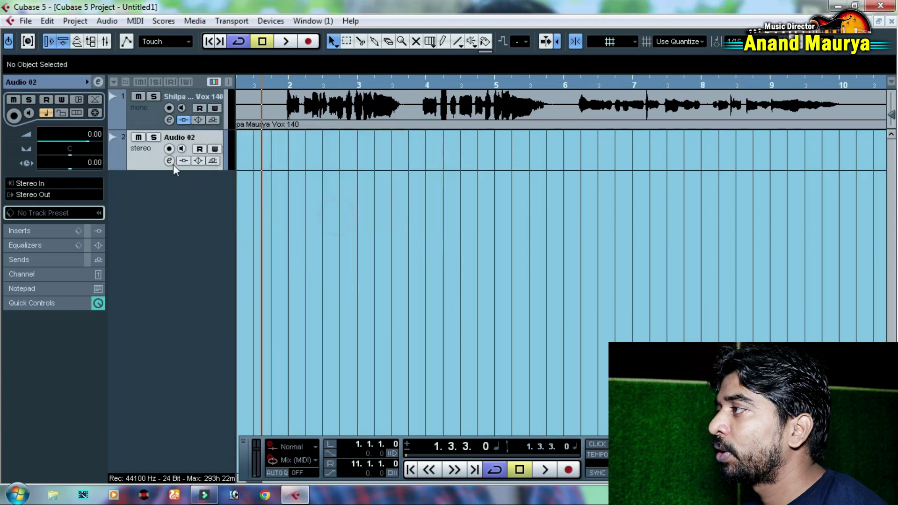
Compare the mono vocal and stereo tracks, and examine the EQ plug-ins available for the vocal's fourth insert slot
{"action": "left_click", "coordinate": [144, 114]}
{"action": "left_click", "coordinate": [147, 157]}
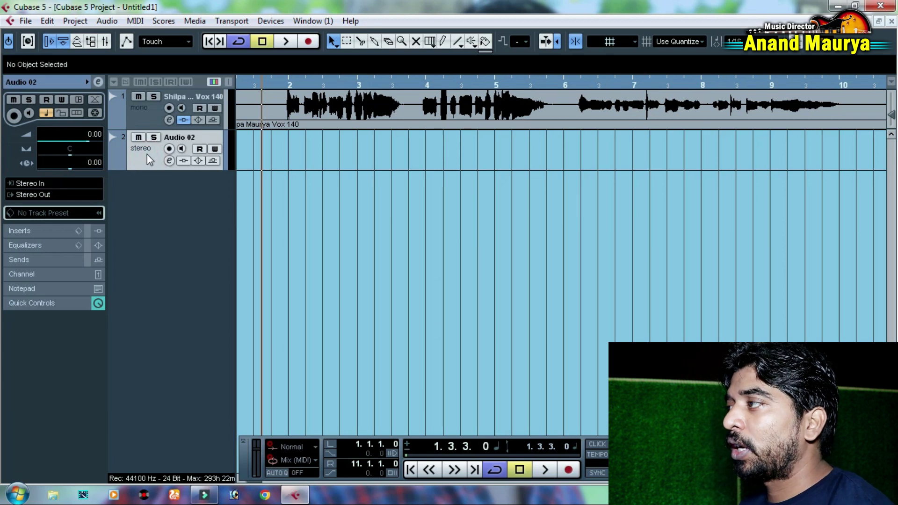
{"action": "left_click", "coordinate": [168, 120]}
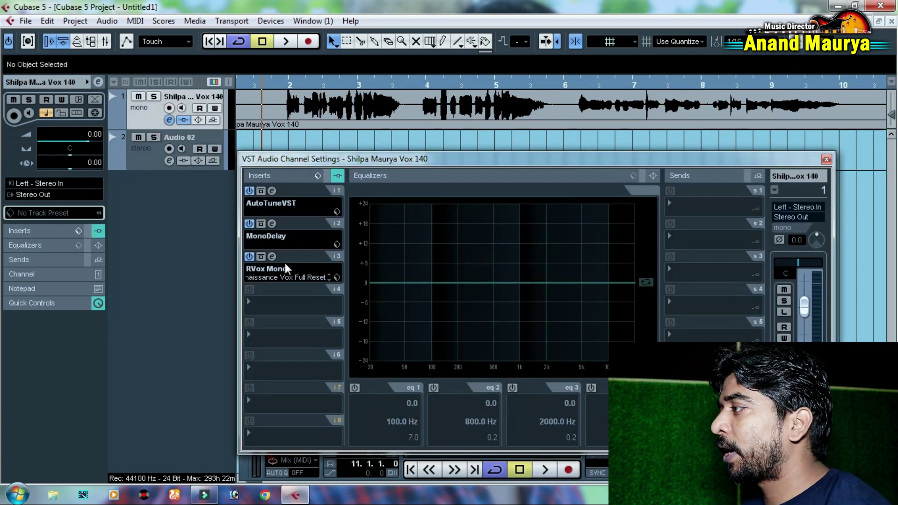
{"action": "left_click", "coordinate": [256, 301]}
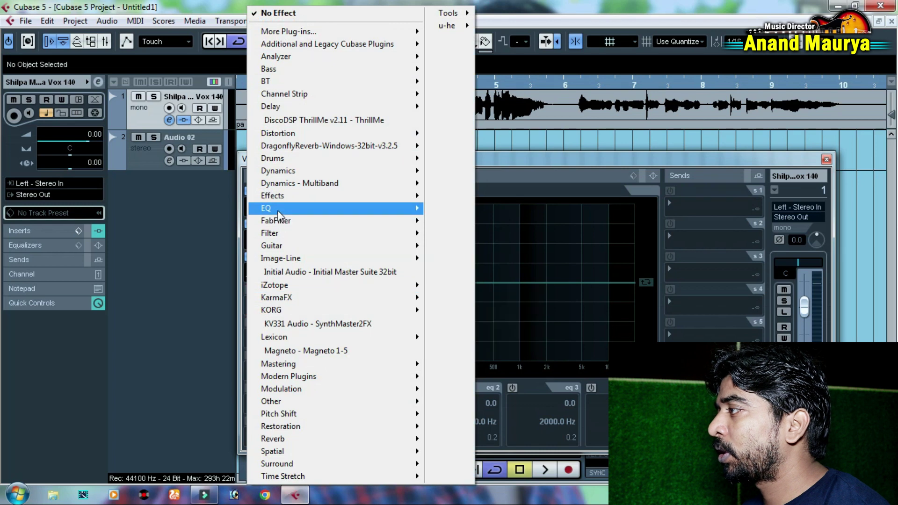
{"action": "mouse_move", "coordinate": [306, 206]}
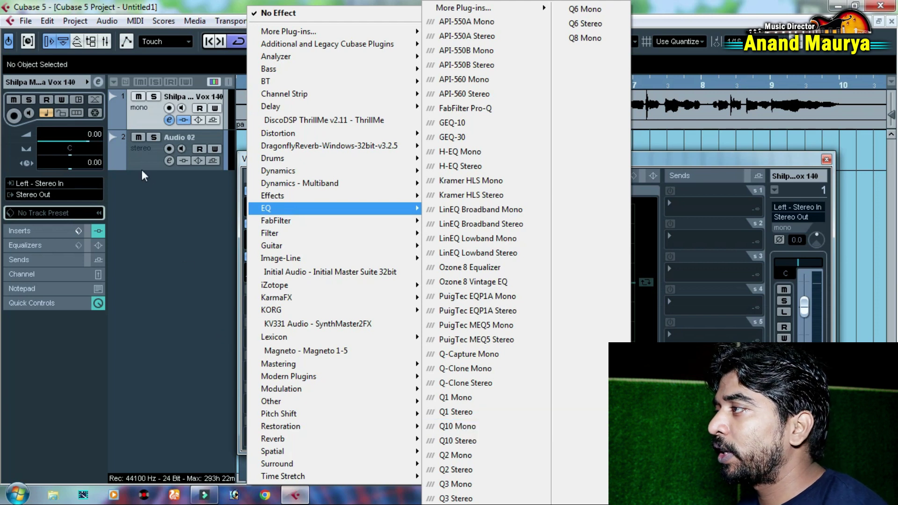
Switch between the empty stereo track and the mono vocal track to compare their channel settings
{"action": "left_click", "coordinate": [151, 157]}
{"action": "left_click", "coordinate": [152, 157]}
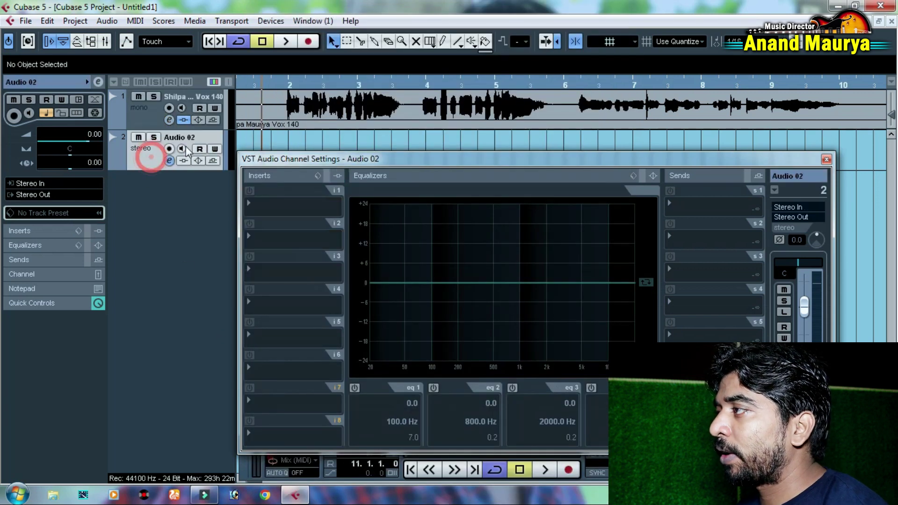
{"action": "left_click", "coordinate": [139, 119]}
{"action": "left_click", "coordinate": [149, 154]}
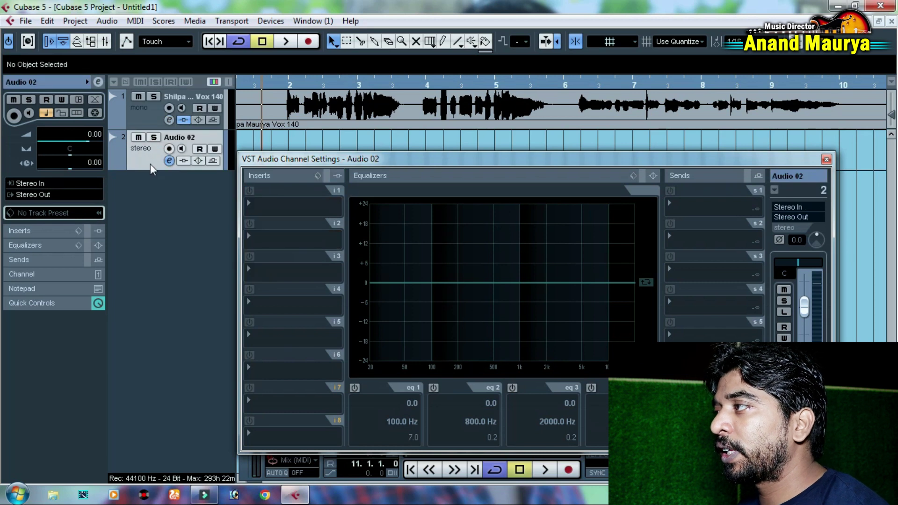
Insert the Q10 Mono equalizer in the vocal track's fourth insert slot and reposition its window
{"action": "left_click", "coordinate": [144, 123]}
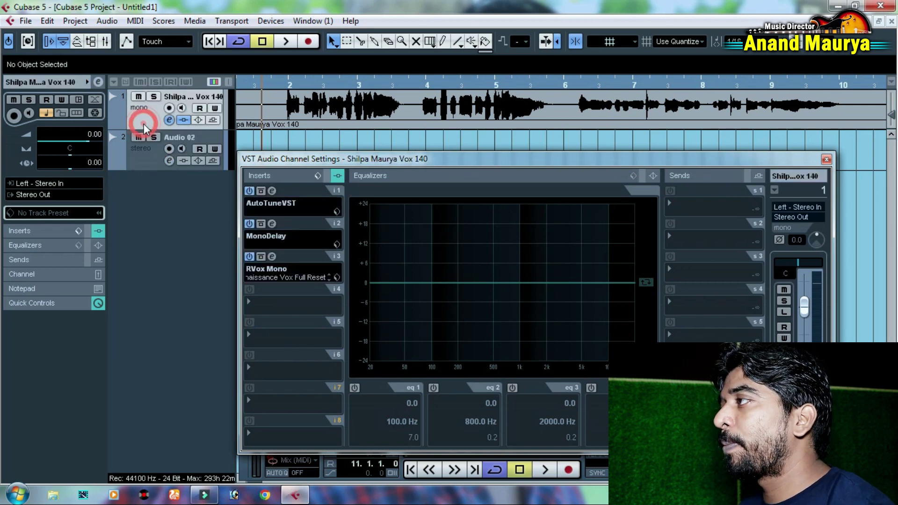
{"action": "left_click", "coordinate": [267, 302]}
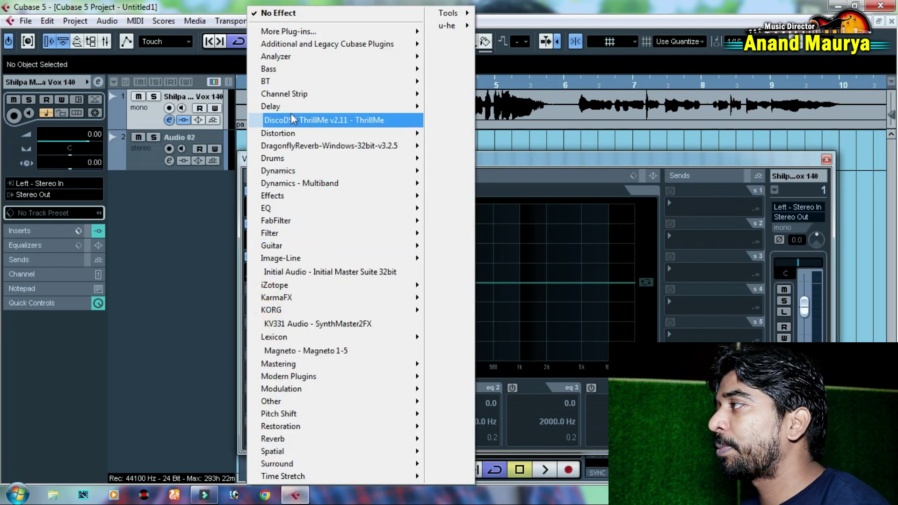
{"action": "mouse_move", "coordinate": [281, 211]}
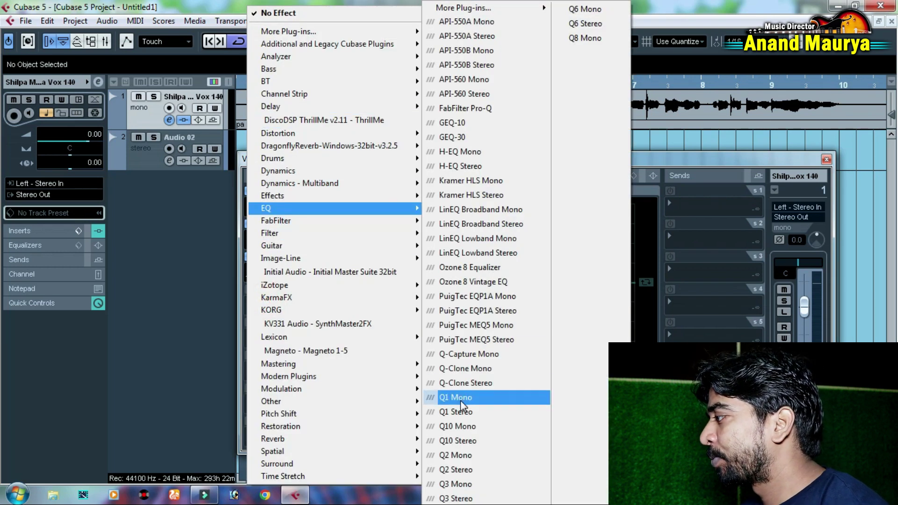
{"action": "left_click", "coordinate": [461, 427]}
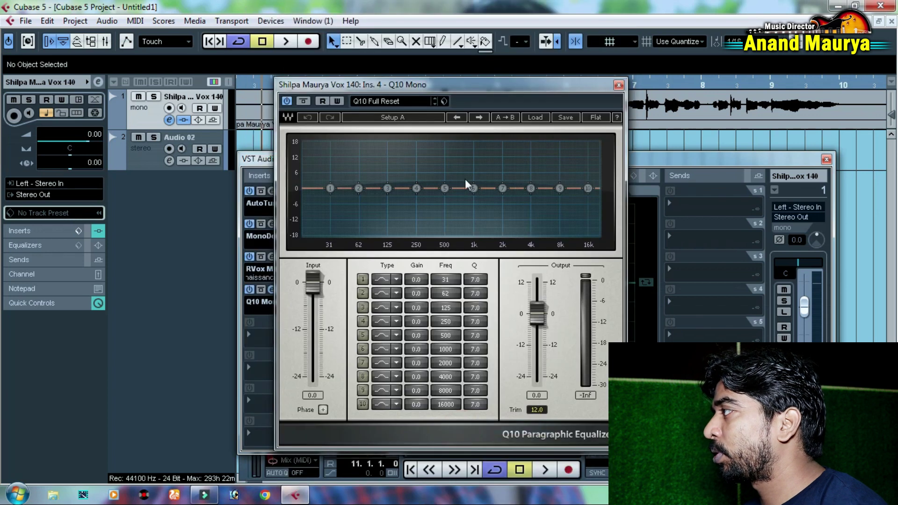
{"action": "left_click_drag", "start_coordinate": [421, 89], "coordinate": [380, 94]}
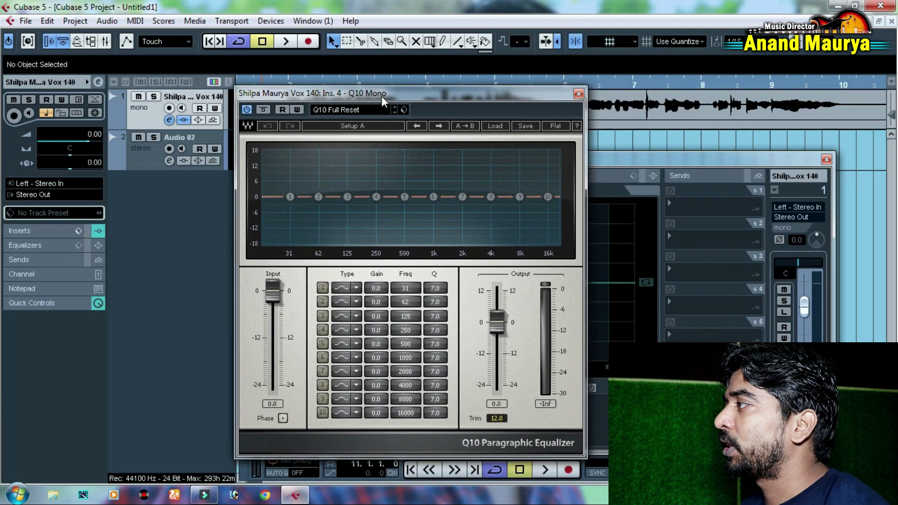
{"action": "left_click_drag", "start_coordinate": [471, 94], "coordinate": [436, 98]}
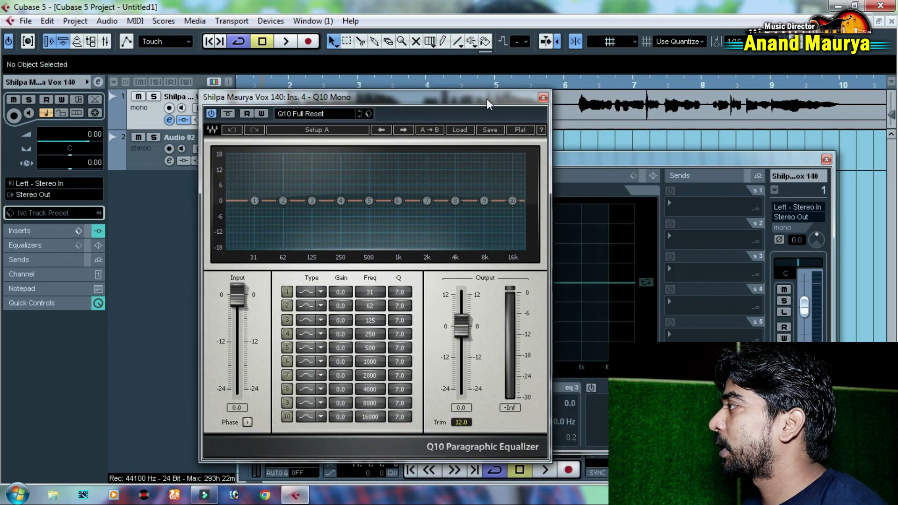
Load the 10-band master EQ factory preset in the Q10 Mono equalizer
{"action": "left_click", "coordinate": [462, 130]}
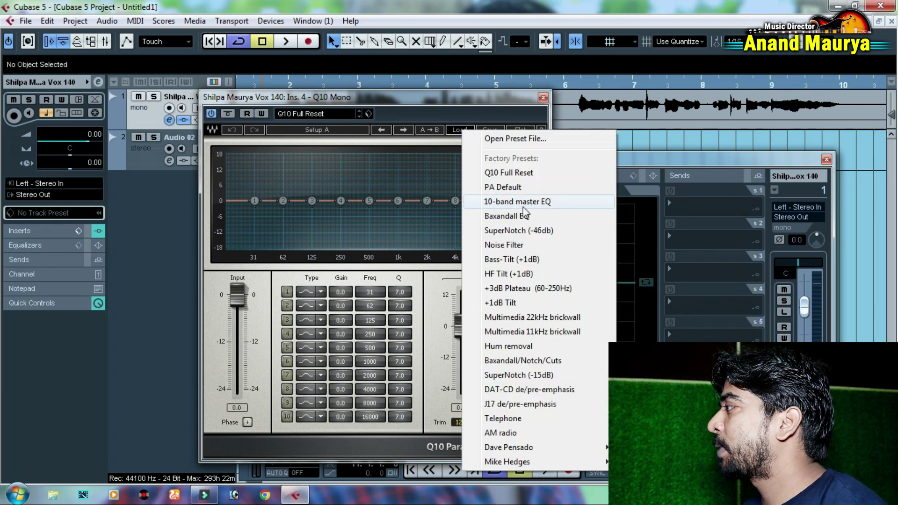
{"action": "left_click", "coordinate": [545, 204]}
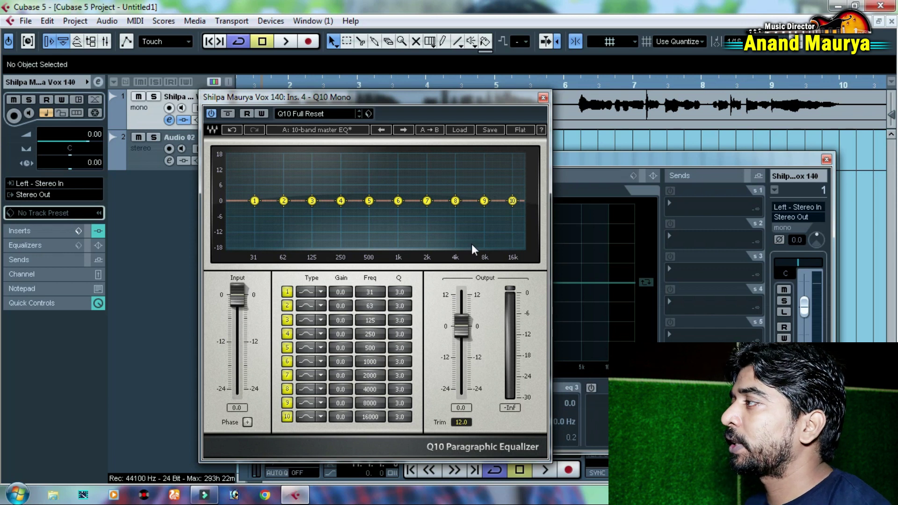
{"action": "left_click", "coordinate": [369, 113]}
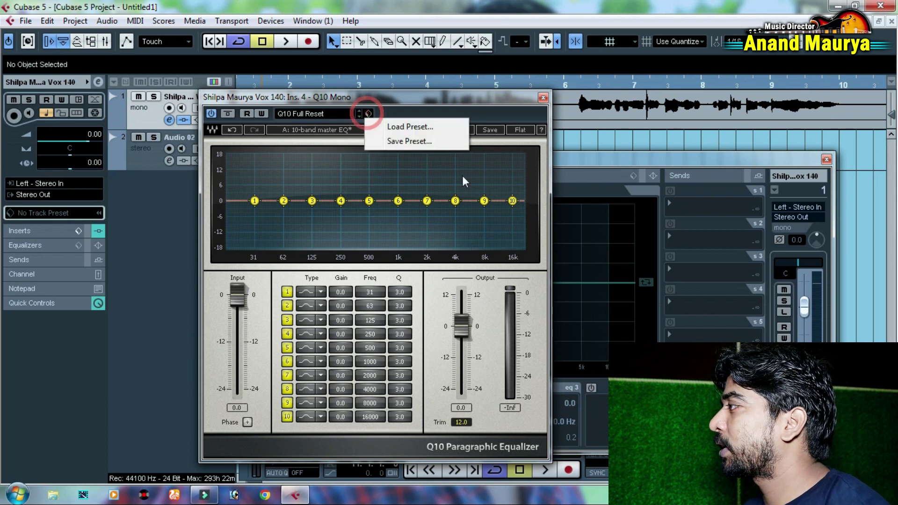
{"action": "left_click", "coordinate": [495, 105]}
{"action": "left_click", "coordinate": [457, 132]}
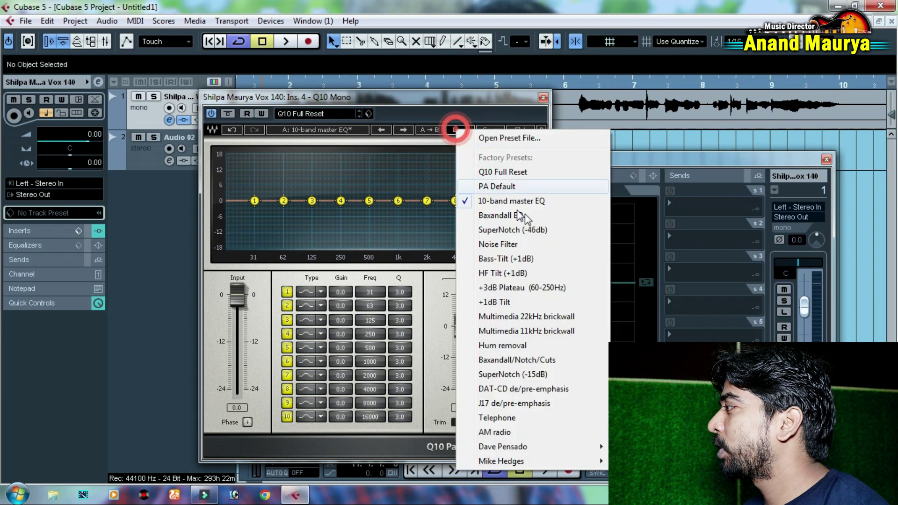
{"action": "left_click", "coordinate": [522, 202]}
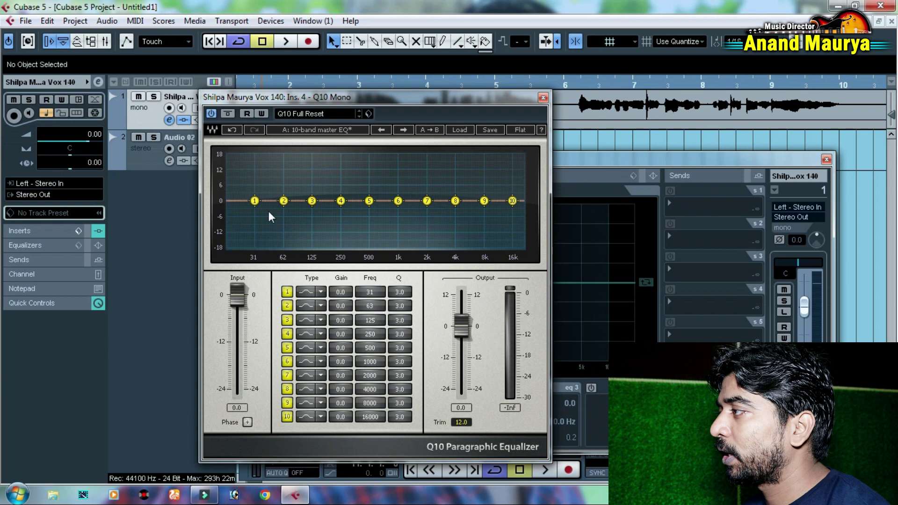
Remove the empty stereo track Audio 02 and close the channel settings and Q10 Mono windows
{"action": "left_click", "coordinate": [826, 160]}
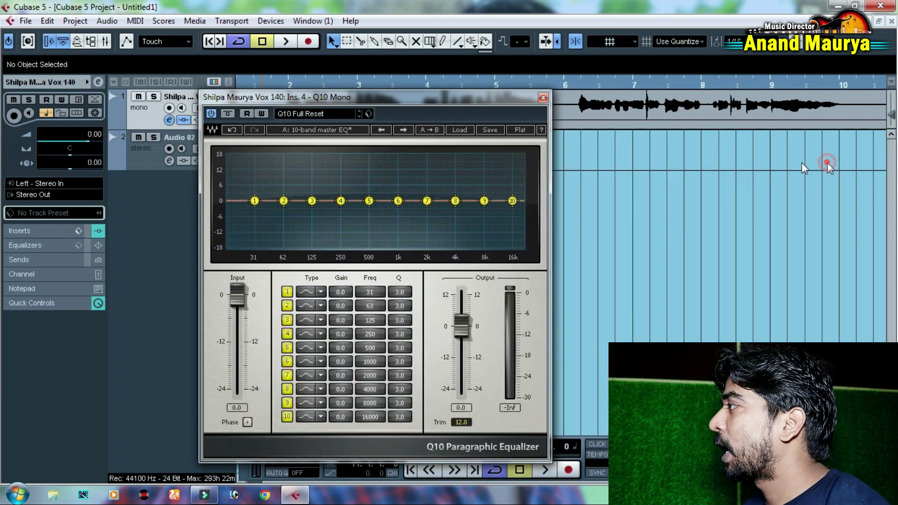
{"action": "left_click_drag", "start_coordinate": [401, 99], "coordinate": [522, 118]}
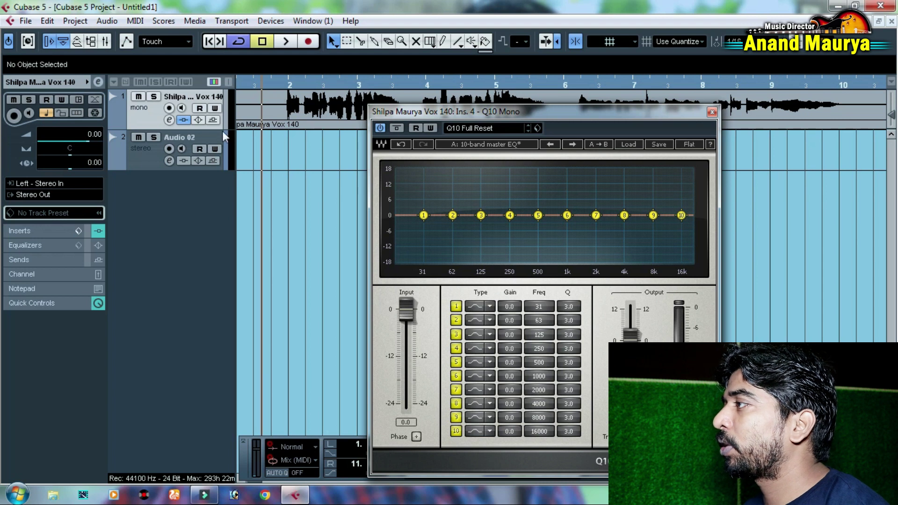
{"action": "right_click", "coordinate": [138, 155]}
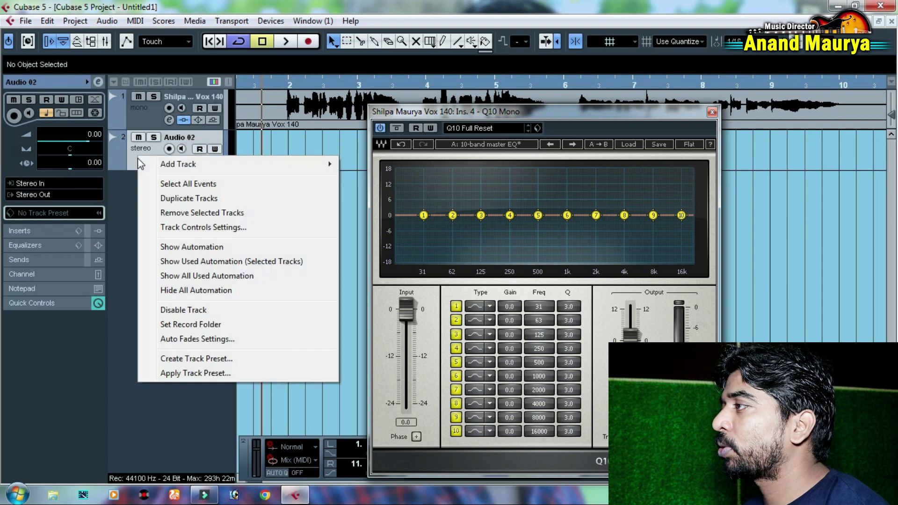
{"action": "left_click", "coordinate": [193, 213]}
{"action": "left_click_drag", "start_coordinate": [444, 114], "coordinate": [411, 137]}
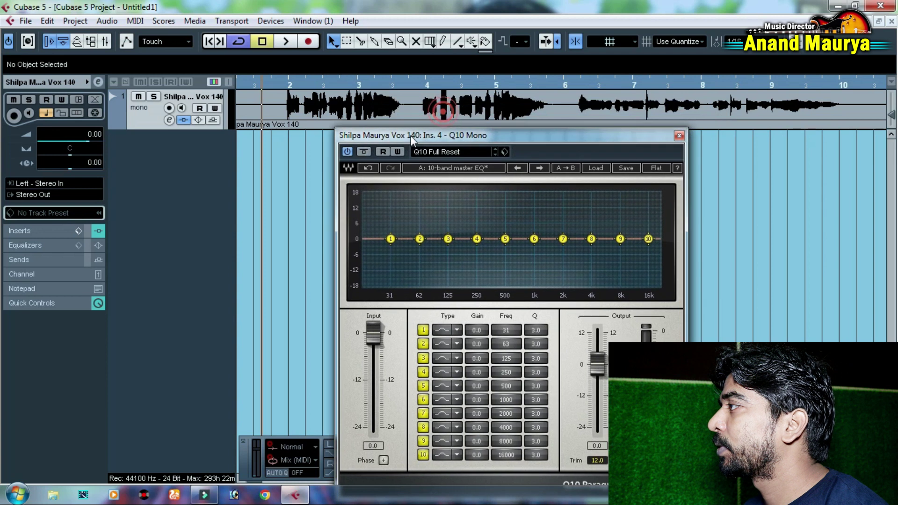
{"action": "left_click", "coordinate": [679, 137]}
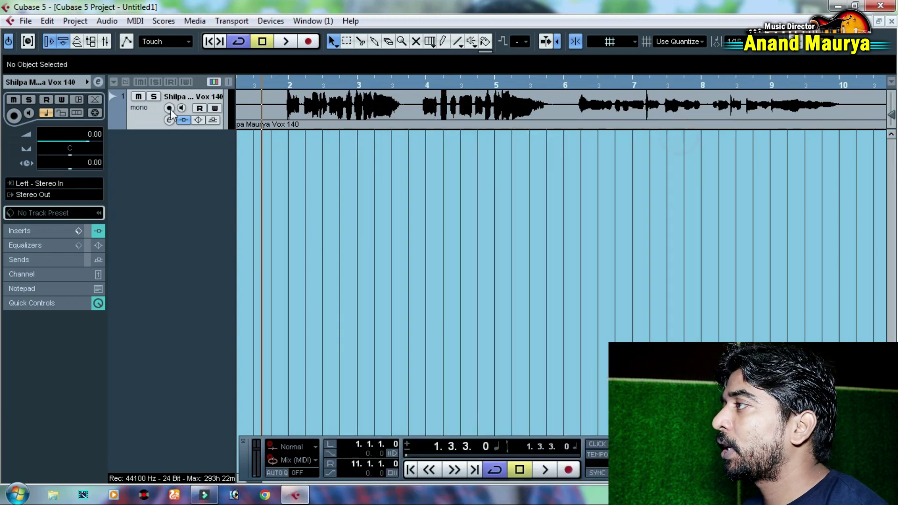
Switch off the Q10 Mono insert in the vocal's channel settings and play the vocal without it
{"action": "left_click", "coordinate": [170, 117]}
{"action": "left_click", "coordinate": [249, 289]}
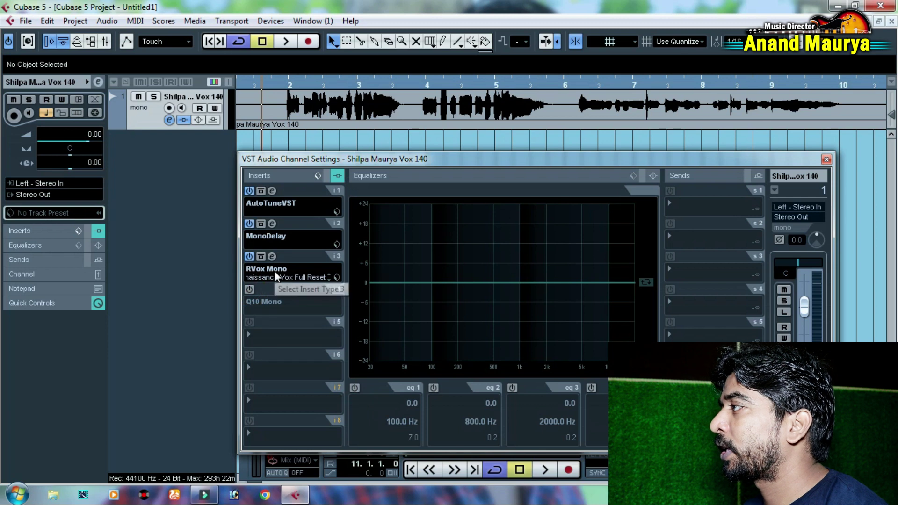
{"action": "key", "text": "space"}
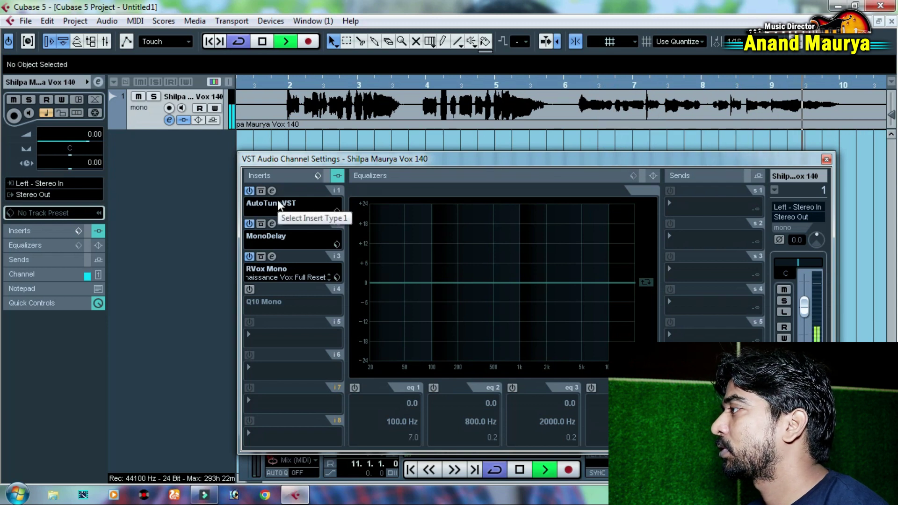
{"action": "key", "text": "space"}
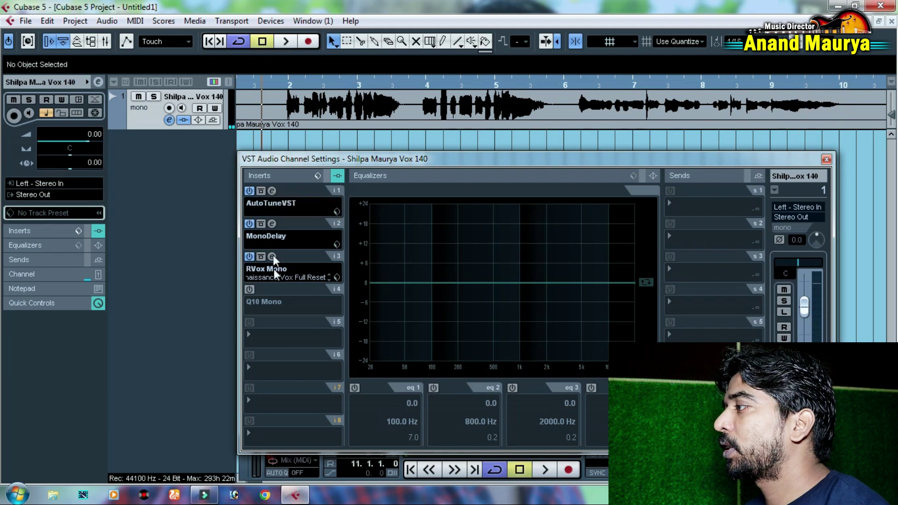
Switch the Q10 Mono insert on, boost band 1 to about 10.3 dB at 29 Hz, and start playback
{"action": "left_click", "coordinate": [249, 289]}
{"action": "left_click", "coordinate": [272, 289]}
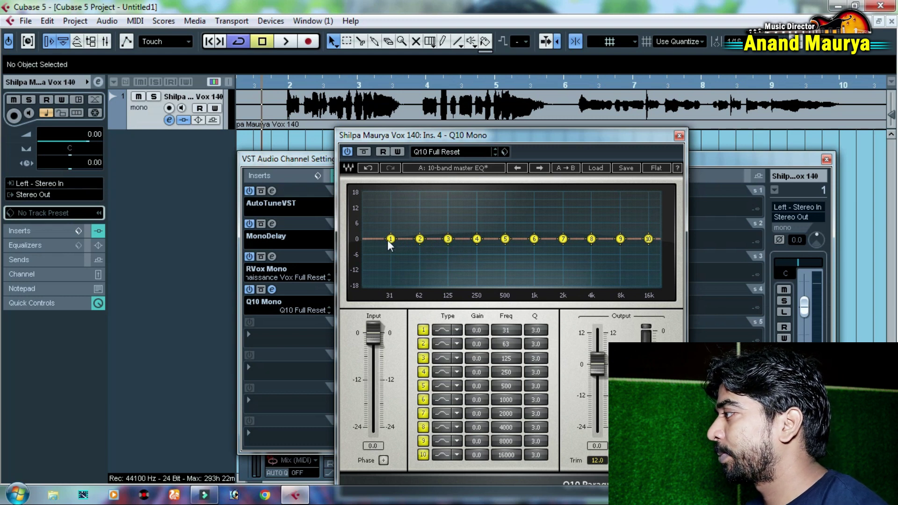
{"action": "left_click_drag", "start_coordinate": [392, 238], "coordinate": [388, 212]}
{"action": "key", "text": "space"}
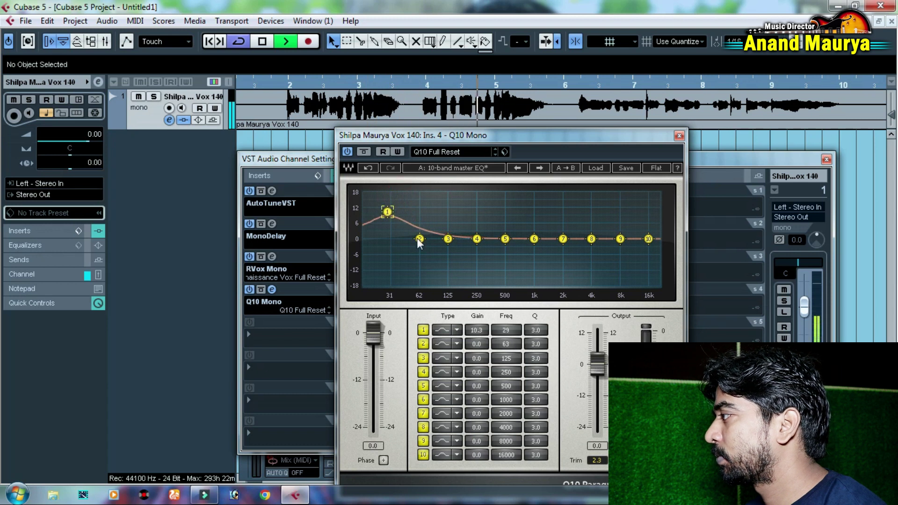
Boost band 2 to about 6.5 dB at 61 Hz and set band 1 to about 7.6 dB at 31 Hz, auditioning the vocal
{"action": "left_click", "coordinate": [420, 240]}
{"action": "key", "text": "space"}
{"action": "left_click_drag", "start_coordinate": [420, 239], "coordinate": [387, 220]}
{"action": "key", "text": "space"}
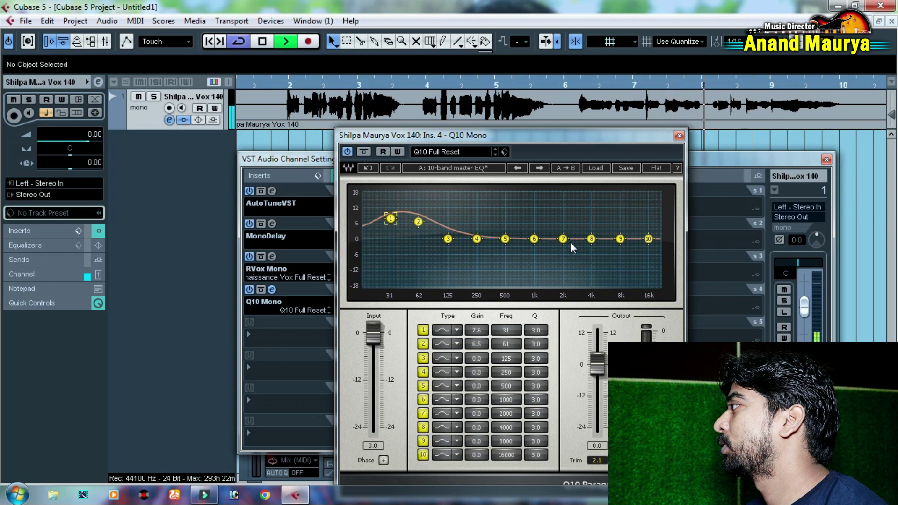
{"action": "key", "text": "space"}
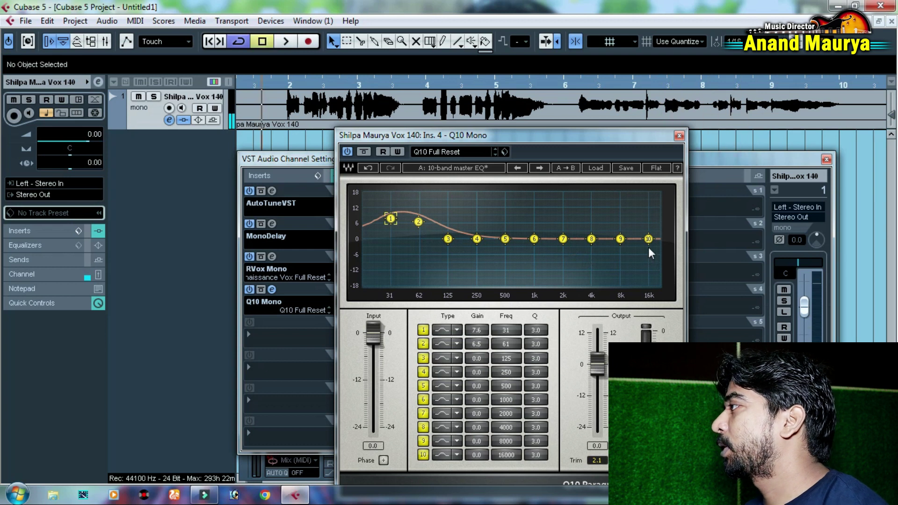
Boost band 10 to about 5.2 dB at 15211 Hz and band 9 to about 3.4 dB at 7829 Hz
{"action": "left_click_drag", "start_coordinate": [649, 240], "coordinate": [619, 230]}
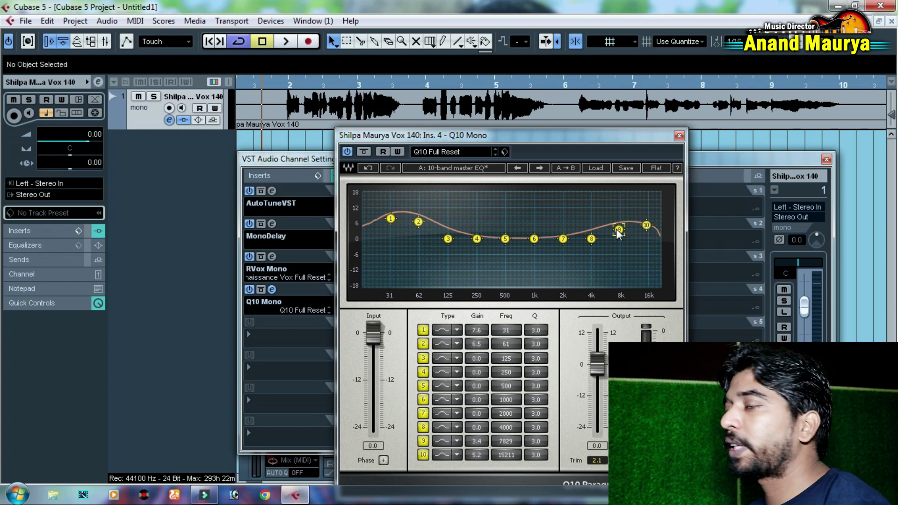
Set band 9 to about 0.3 dB at 8175 Hz and boost band 10 to about 12.7 dB at 11478 Hz, auditioning the vocal
{"action": "key", "text": "space"}
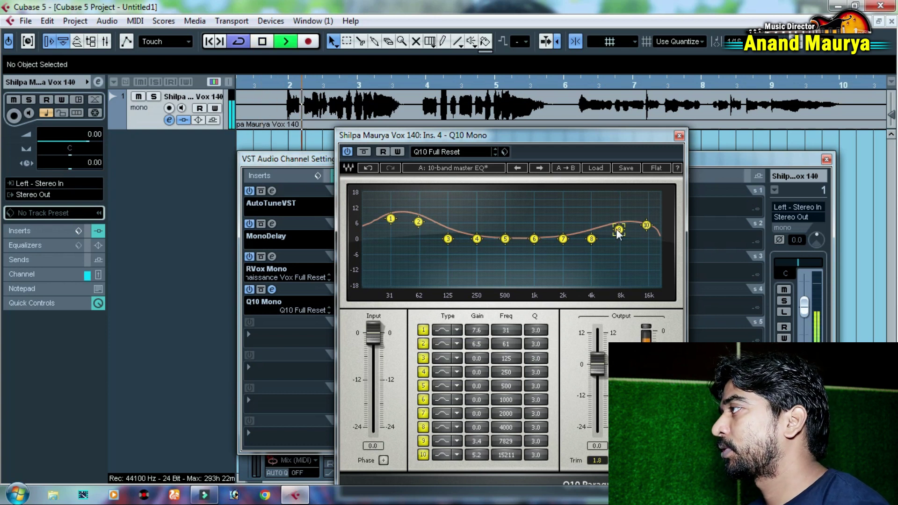
{"action": "left_click_drag", "start_coordinate": [616, 229], "coordinate": [622, 255]}
{"action": "key", "text": "space"}
{"action": "left_click_drag", "start_coordinate": [646, 226], "coordinate": [647, 204]}
{"action": "key", "text": "space"}
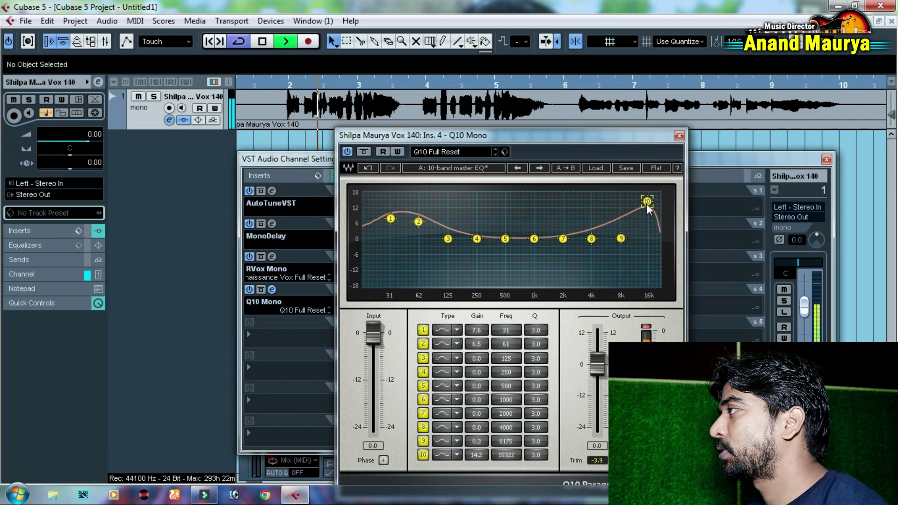
{"action": "left_click_drag", "start_coordinate": [647, 204], "coordinate": [634, 204]}
{"action": "key", "text": "space"}
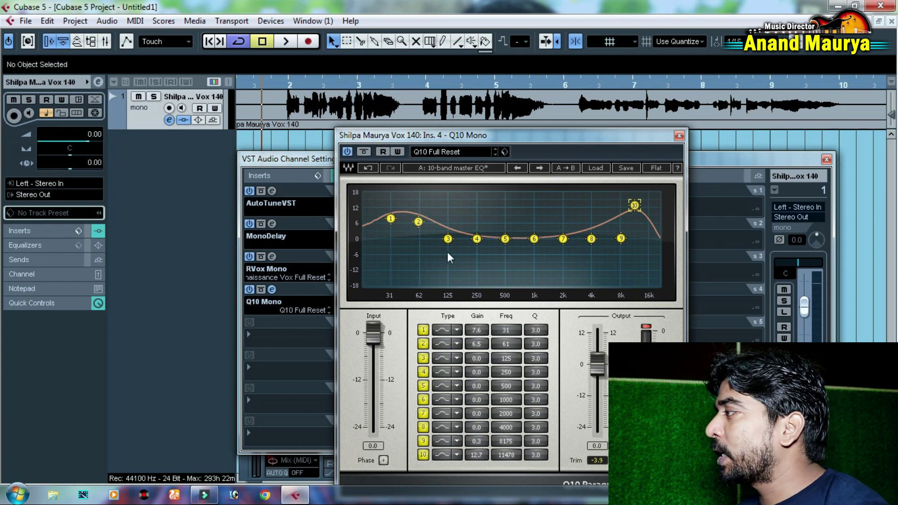
Bring the curve back to nearly flat, with bands 1, 2, 9 and 10 at about 0.9, 0.0, 1.4 and 1.5 dB
{"action": "left_click_drag", "start_coordinate": [420, 221], "coordinate": [417, 216]}
{"action": "left_click_drag", "start_coordinate": [634, 205], "coordinate": [637, 237]}
{"action": "left_click_drag", "start_coordinate": [423, 220], "coordinate": [421, 245]}
{"action": "left_click_drag", "start_coordinate": [391, 219], "coordinate": [418, 239]}
{"action": "mouse_move", "coordinate": [638, 237]}
{"action": "left_mouse_down"}
{"action": "mouse_move", "coordinate": [651, 235]}
{"action": "mouse_move", "coordinate": [621, 235]}
{"action": "left_mouse_up"}
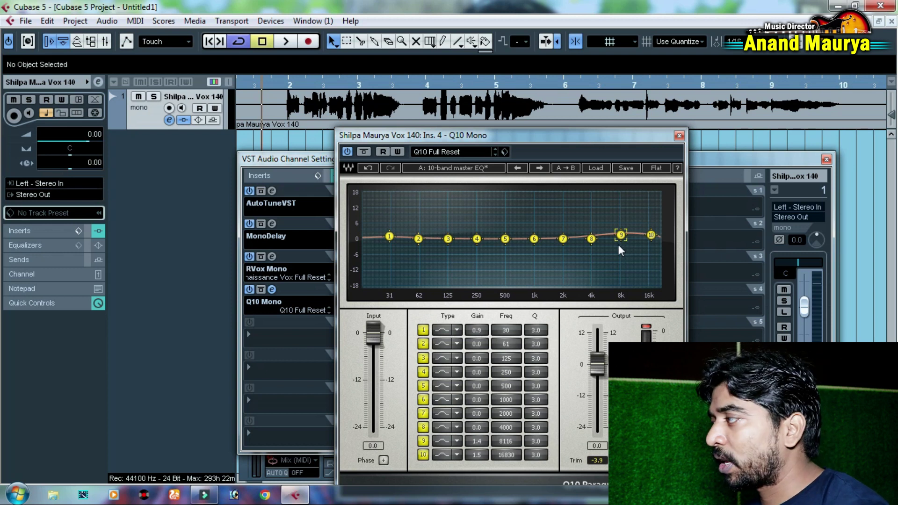
Try a deep cut on band 1 while auditioning the vocal, and return it to about 0.5 dB at 31 Hz
{"action": "left_click_drag", "start_coordinate": [388, 237], "coordinate": [391, 274]}
{"action": "key", "text": "space"}
{"action": "mouse_move", "coordinate": [415, 241]}
{"action": "left_mouse_down"}
{"action": "mouse_move", "coordinate": [418, 264]}
{"action": "mouse_move", "coordinate": [421, 215]}
{"action": "mouse_move", "coordinate": [420, 243]}
{"action": "left_mouse_up"}
{"action": "key", "text": "space"}
{"action": "left_click_drag", "start_coordinate": [391, 274], "coordinate": [423, 240]}
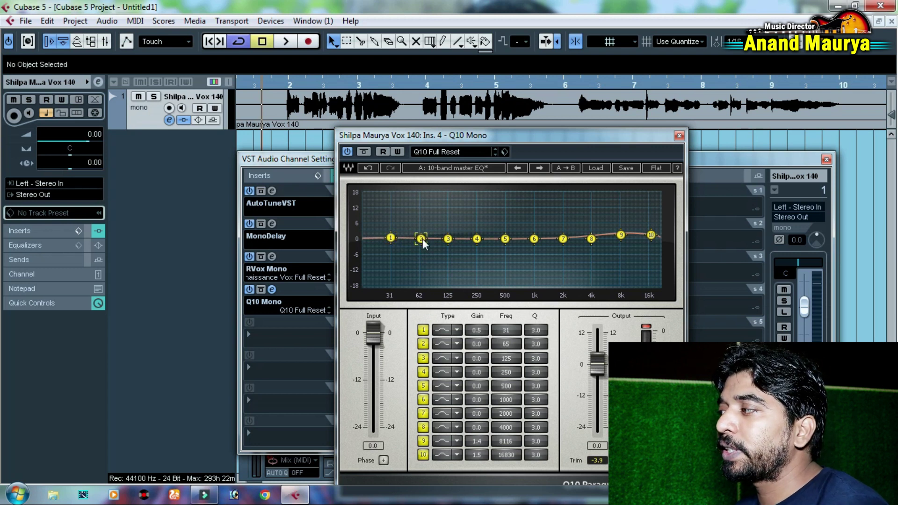
Boost band 2 to about 6.7 dB at 62 Hz and cut bands 9 and 10 to about -1.2 and -5.1 dB
{"action": "left_click_drag", "start_coordinate": [423, 238], "coordinate": [419, 221]}
{"action": "left_click_drag", "start_coordinate": [621, 235], "coordinate": [648, 253]}
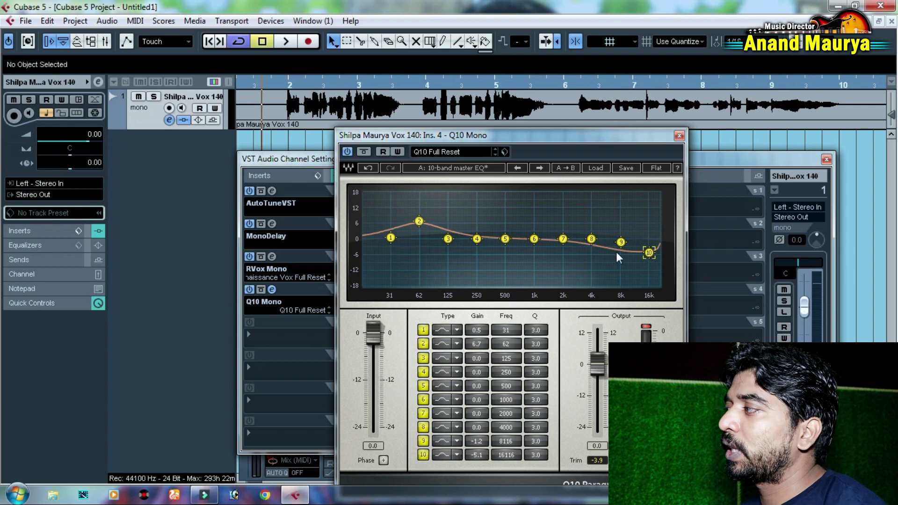
Set bands 1 and 2 to about 3.1 and 4.3 dB, and bands 9 and 10 to about 0.9 and 0.4 dB, auditioning the vocal
{"action": "mouse_move", "coordinate": [392, 238]}
{"action": "left_mouse_down"}
{"action": "mouse_move", "coordinate": [384, 226]}
{"action": "mouse_move", "coordinate": [413, 221]}
{"action": "mouse_move", "coordinate": [385, 233]}
{"action": "left_mouse_up"}
{"action": "key", "text": "space"}
{"action": "mouse_move", "coordinate": [649, 252]}
{"action": "left_mouse_down"}
{"action": "mouse_move", "coordinate": [650, 238]}
{"action": "mouse_move", "coordinate": [621, 240]}
{"action": "mouse_move", "coordinate": [621, 233]}
{"action": "mouse_move", "coordinate": [650, 239]}
{"action": "left_mouse_up"}
{"action": "key", "text": "space"}
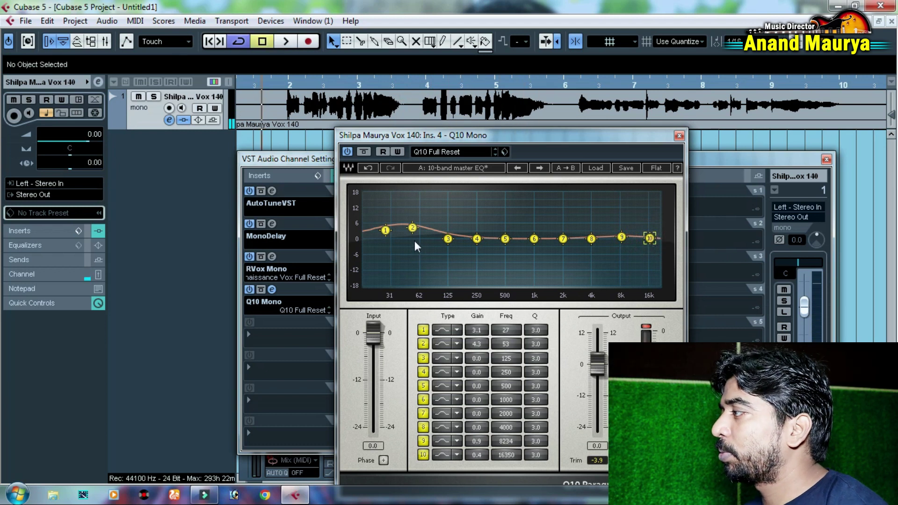
Raise band 1 to about 4.9 dB at 27 Hz and play the vocal through the equalizer
{"action": "left_click_drag", "start_coordinate": [386, 230], "coordinate": [387, 226]}
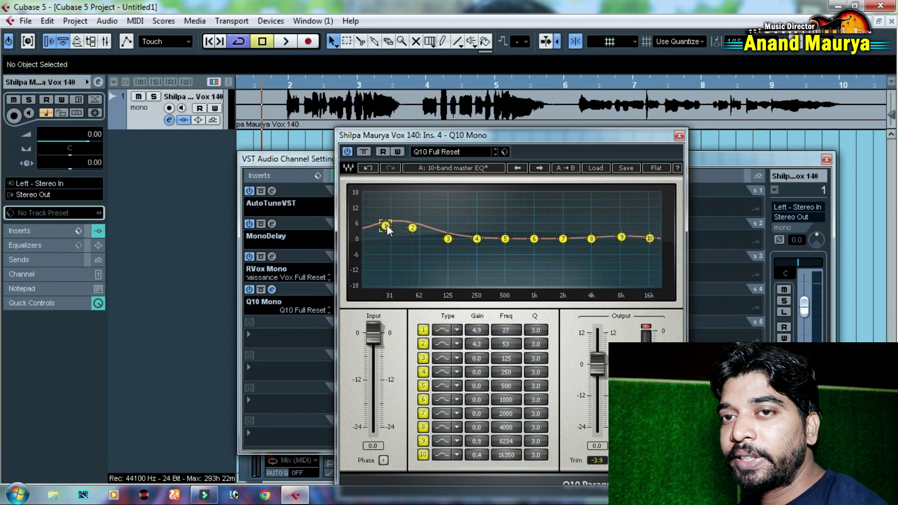
{"action": "key", "text": "space"}
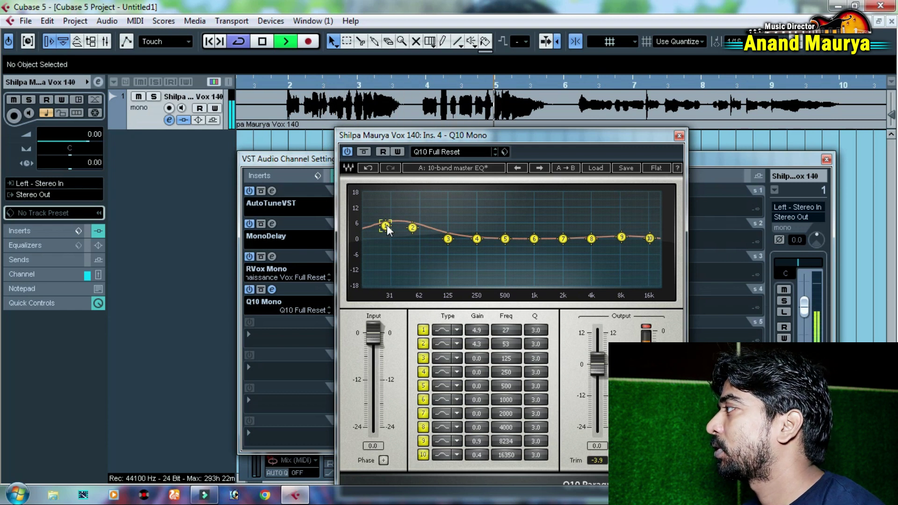
{"action": "key", "text": "space"}
Close the Q10 Mono window, play the vocal with the insert switched off and on to compare, and reopen the equalizer
{"action": "left_click", "coordinate": [679, 136]}
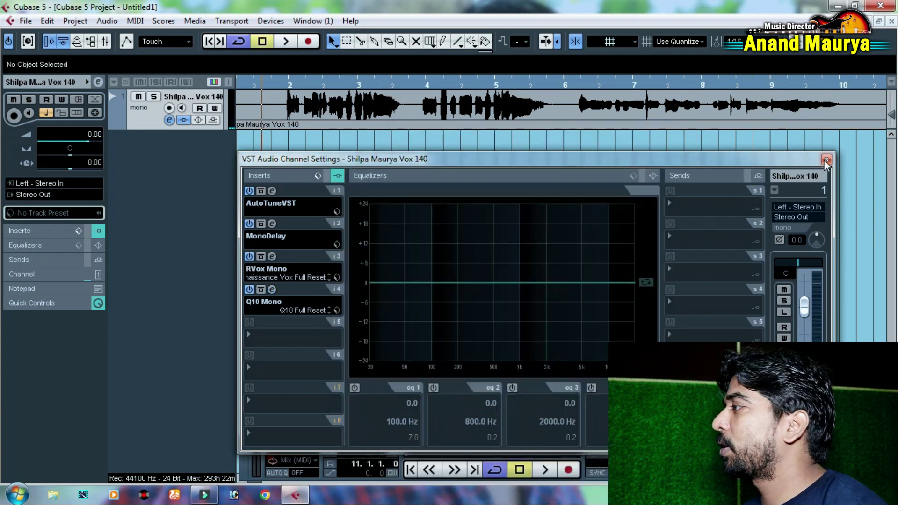
{"action": "left_click", "coordinate": [272, 290]}
{"action": "key", "text": "space"}
{"action": "left_click", "coordinate": [250, 289]}
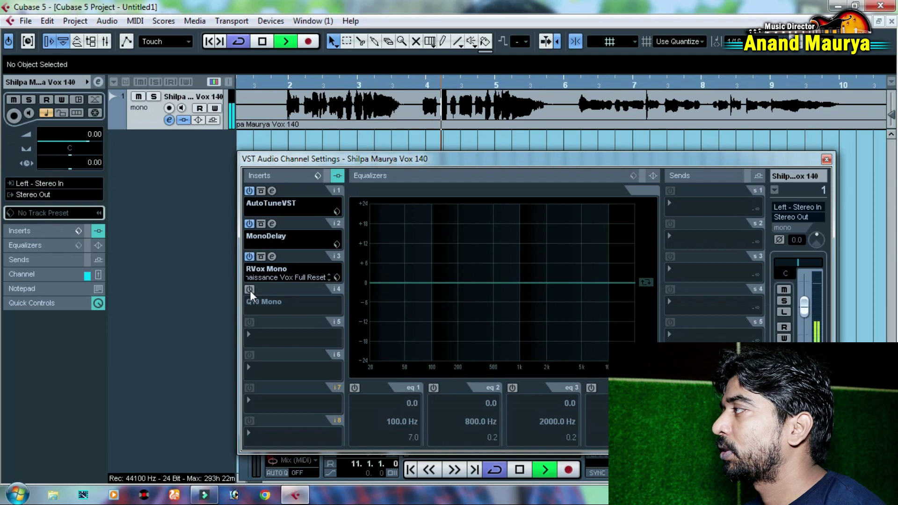
{"action": "left_click", "coordinate": [250, 290]}
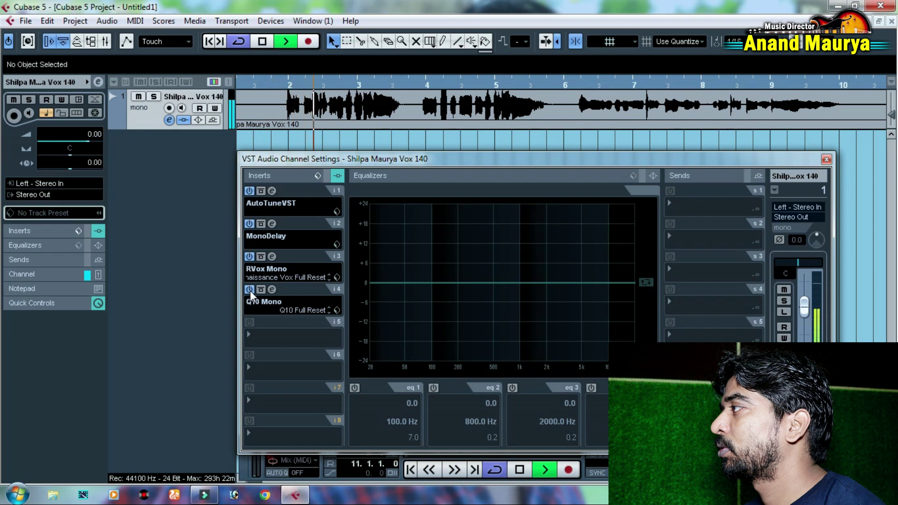
{"action": "key", "text": "space"}
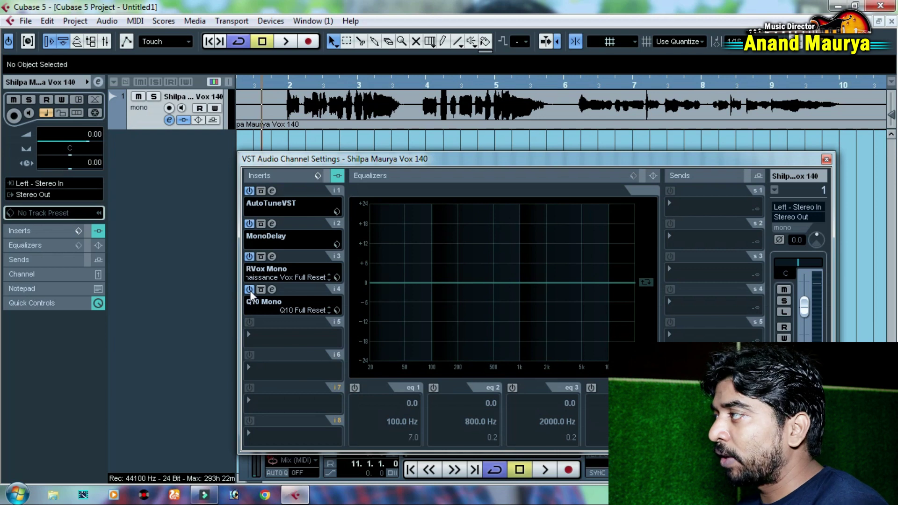
{"action": "left_click", "coordinate": [273, 290]}
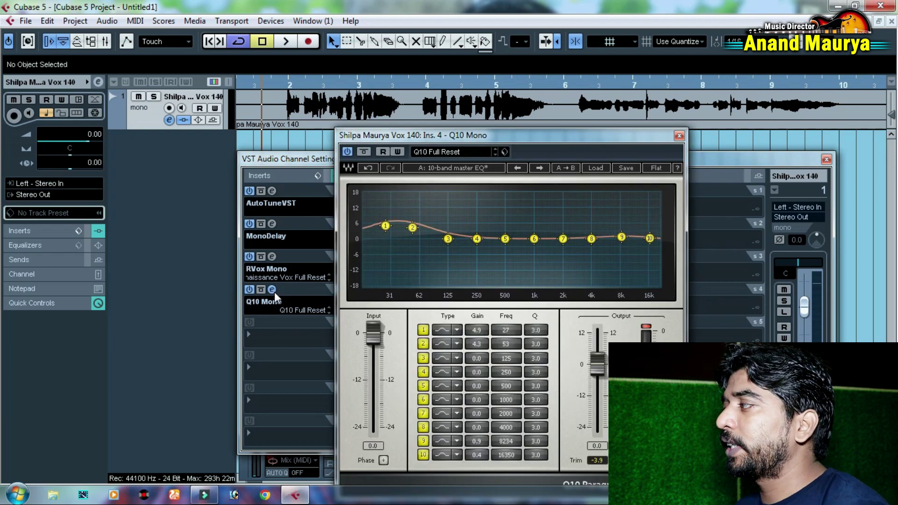